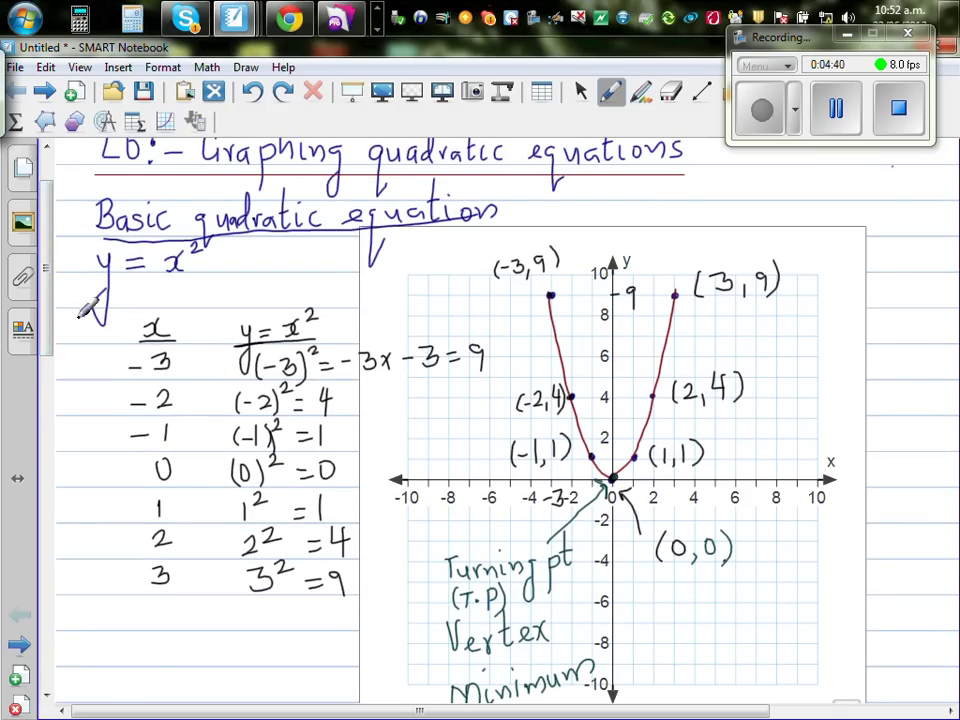
# Leave the hand-drawn y = x² page and bring up the running Graphmatica window
pyautogui.scroll(3, 48, 275)
pyautogui.scroll(-3, 48, 275)
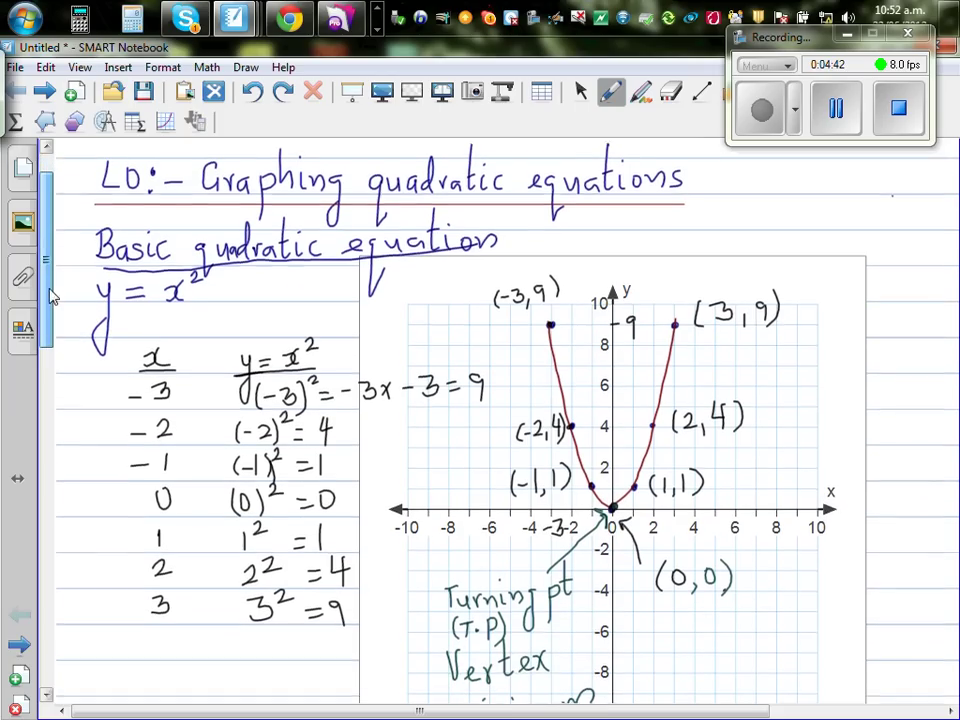
pyautogui.click(377, 10)
# Edit the y=x^2 equation to y=x^2+1 and plot it alongside the original parabola
pyautogui.click(141, 18)
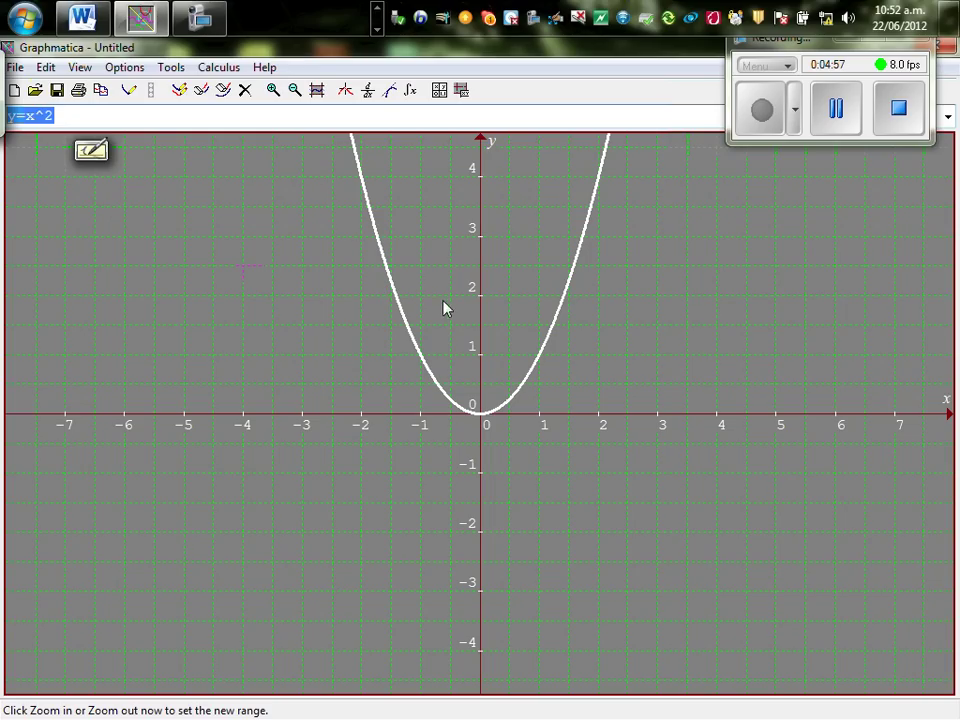
pyautogui.click(87, 114)
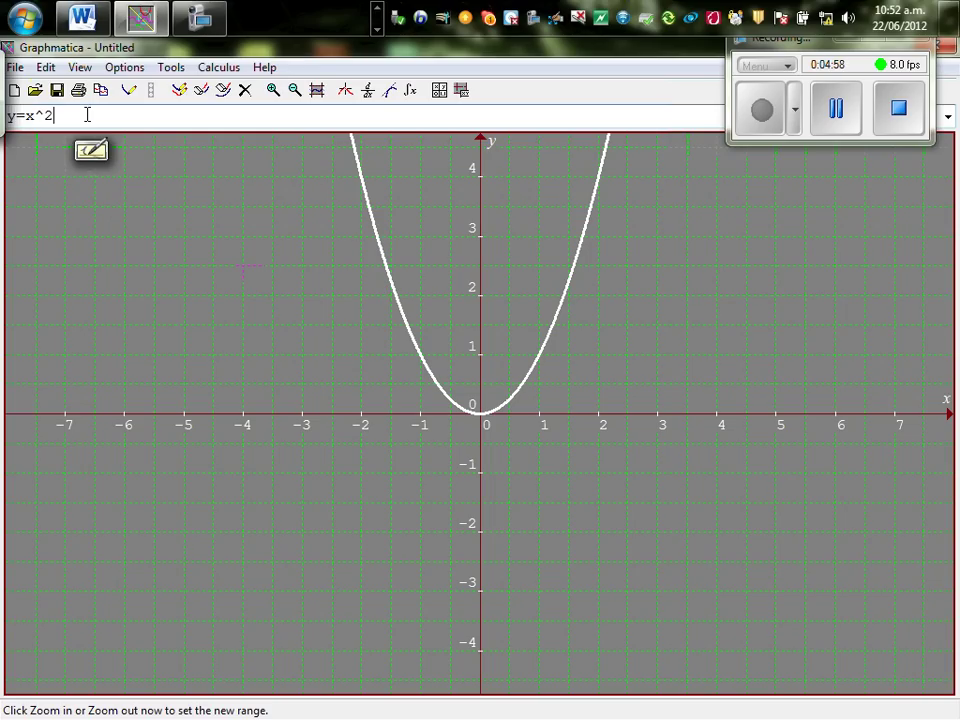
pyautogui.press('BackSpace')
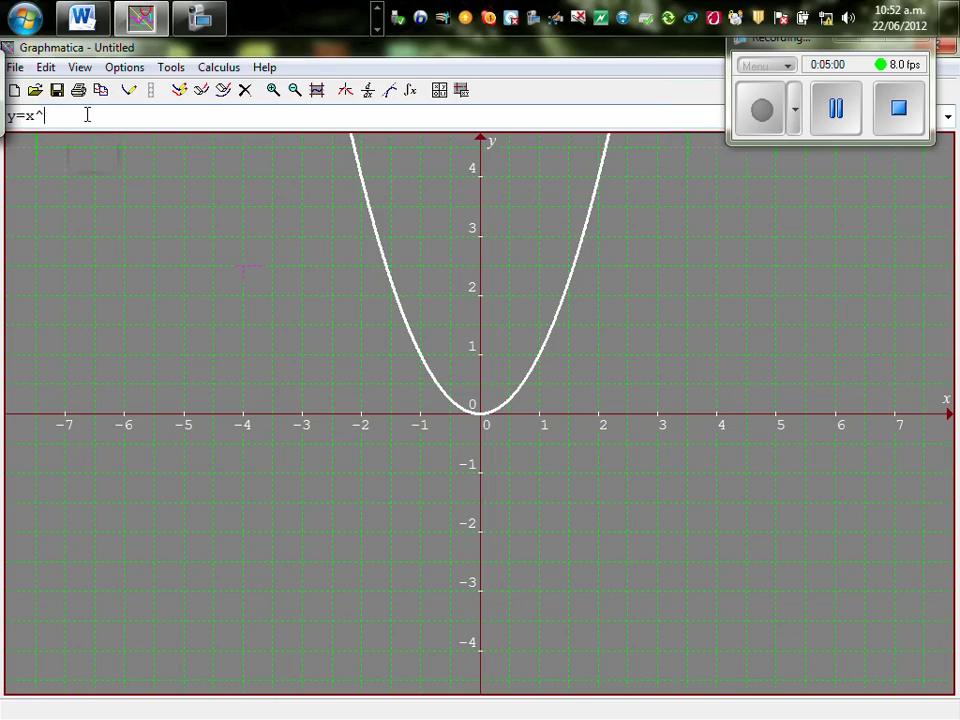
pyautogui.write('@')
pyautogui.press('BackSpace')
pyautogui.write('2')
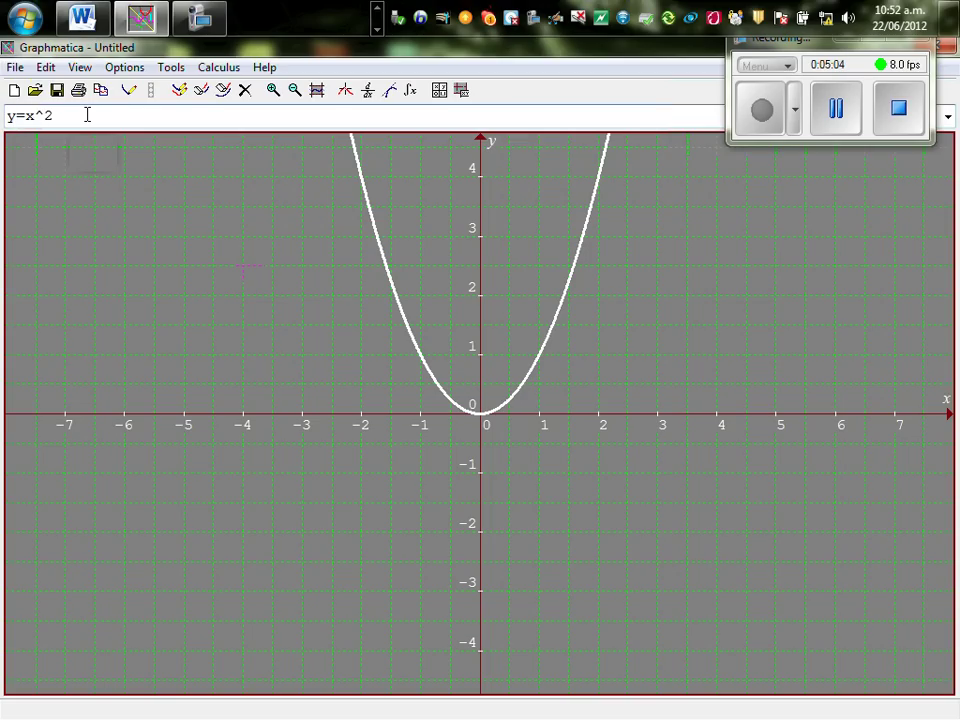
pyautogui.write('+1')
pyautogui.press('Return')
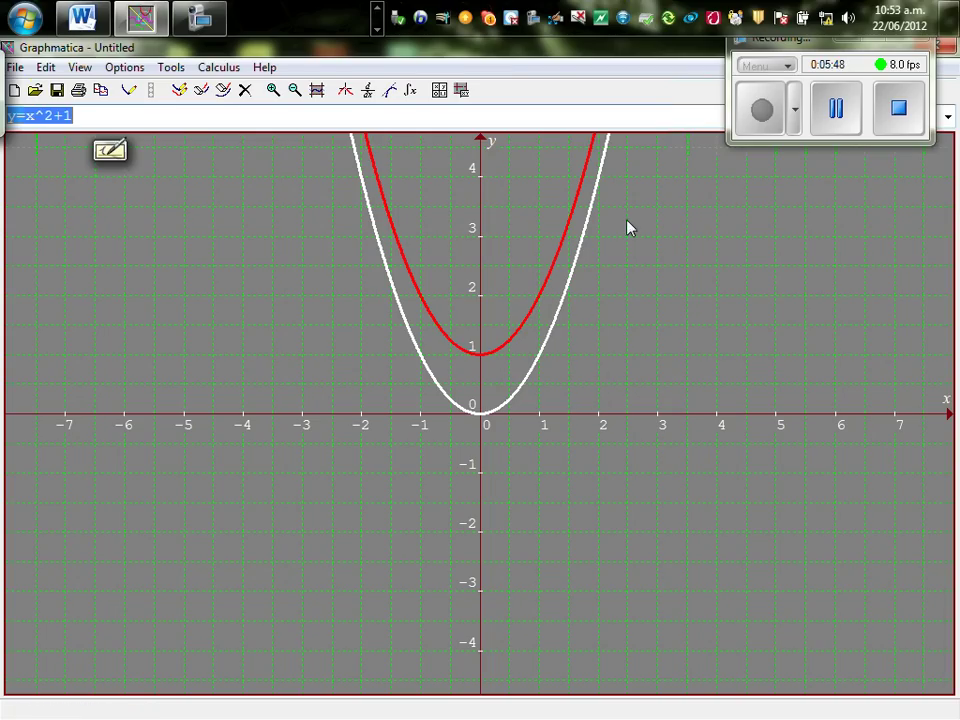
pyautogui.rightClick(750, 384)
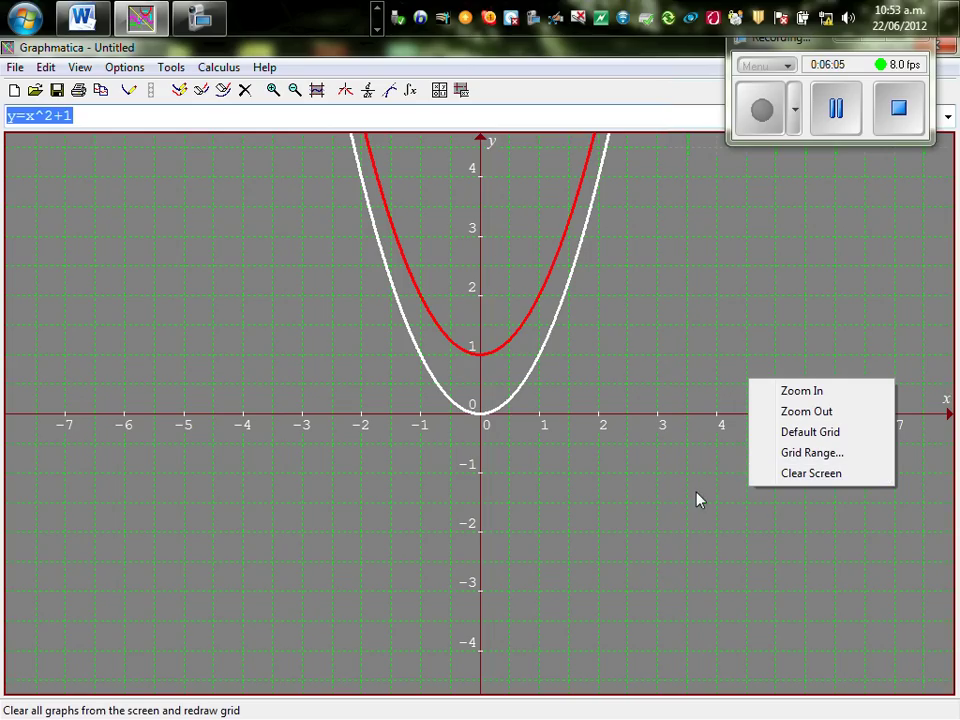
pyautogui.click(808, 412)
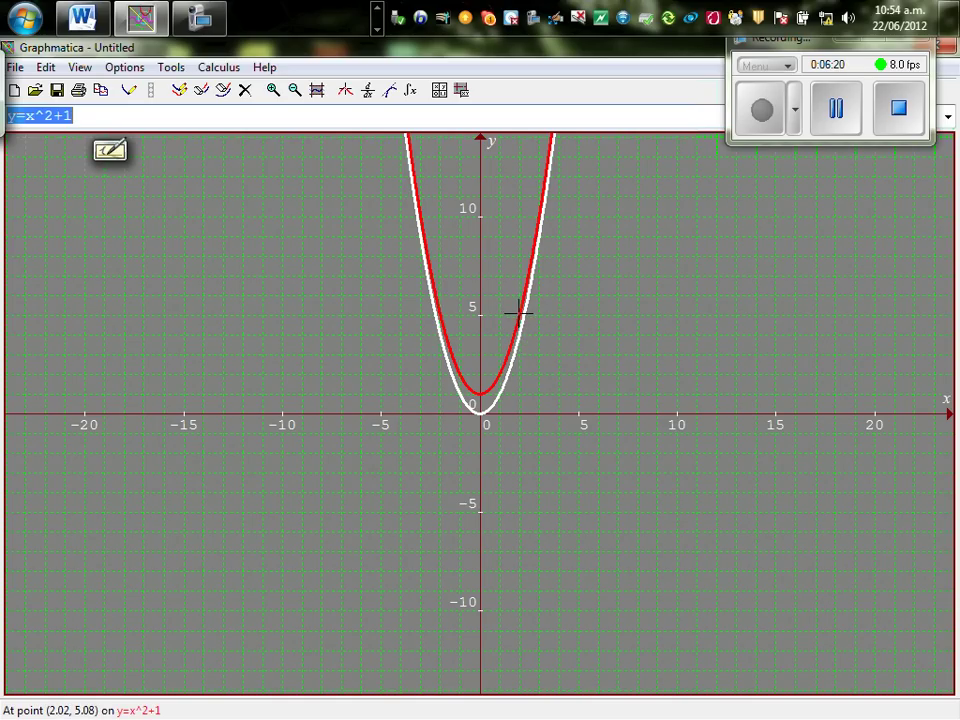
pyautogui.rightClick(648, 344)
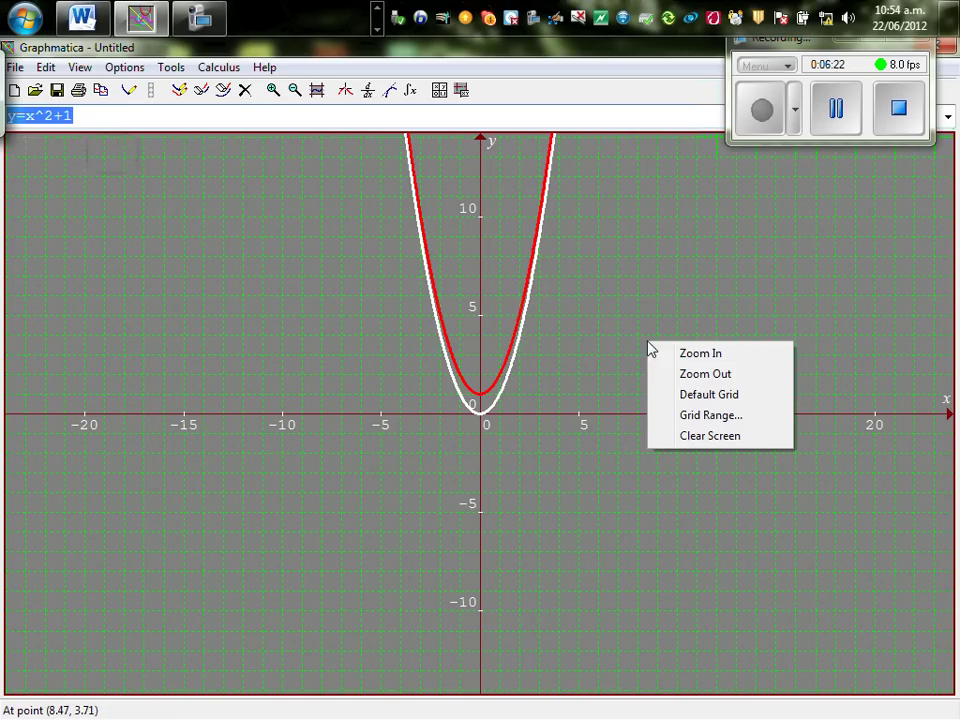
pyautogui.click(683, 356)
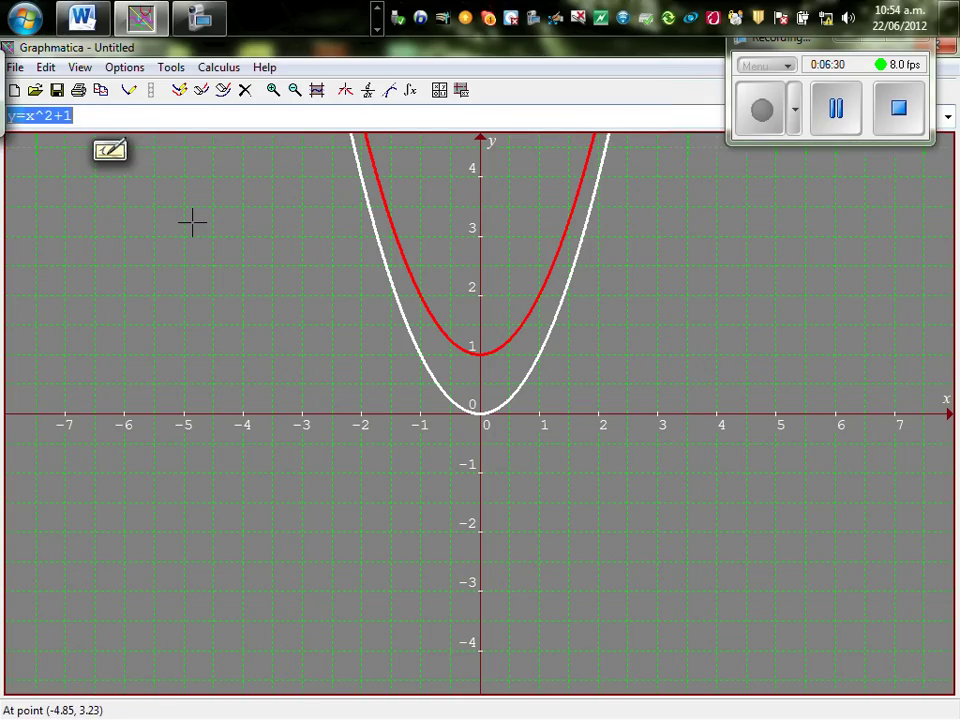
# Plot y=x^2-1 and delete the y=x^2+1 curve from the graph
pyautogui.press('Delete')
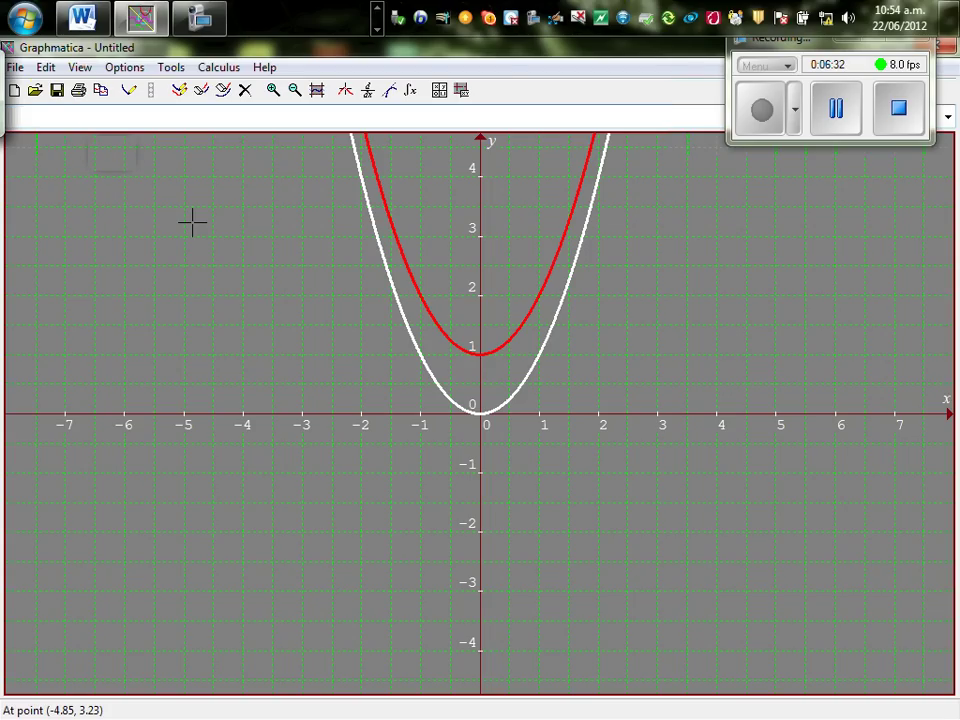
pyautogui.write('y=x')
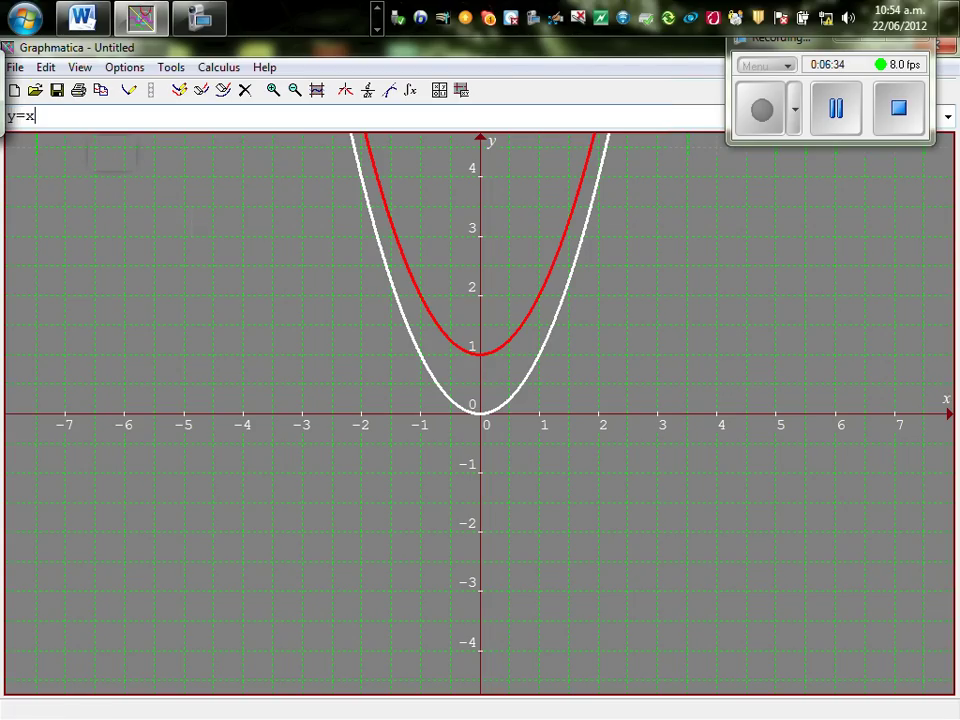
pyautogui.write('^2')
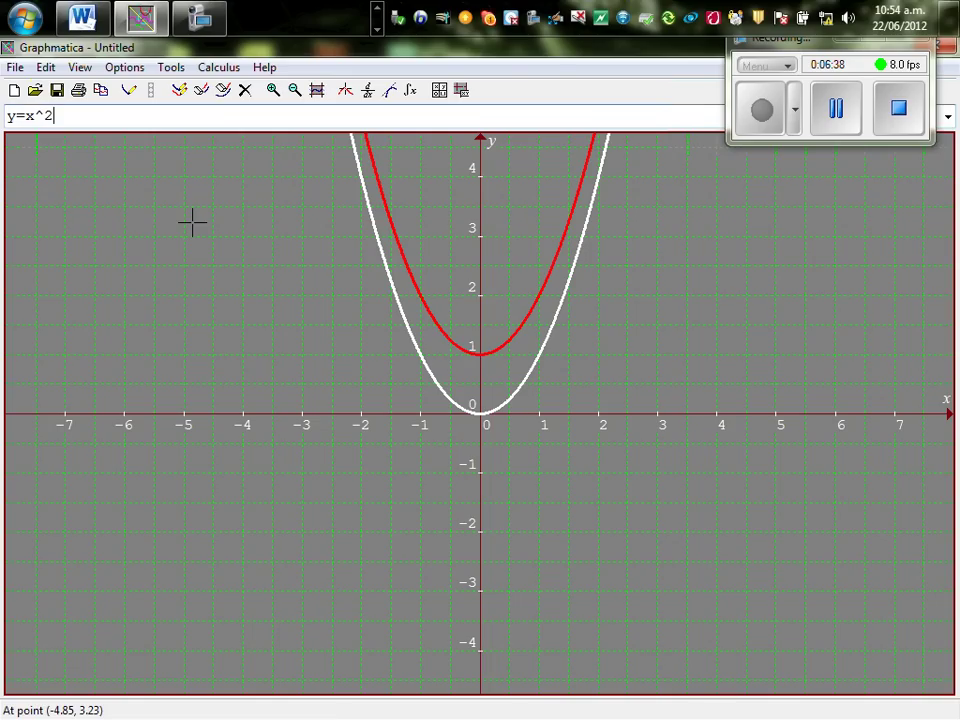
pyautogui.write('-1')
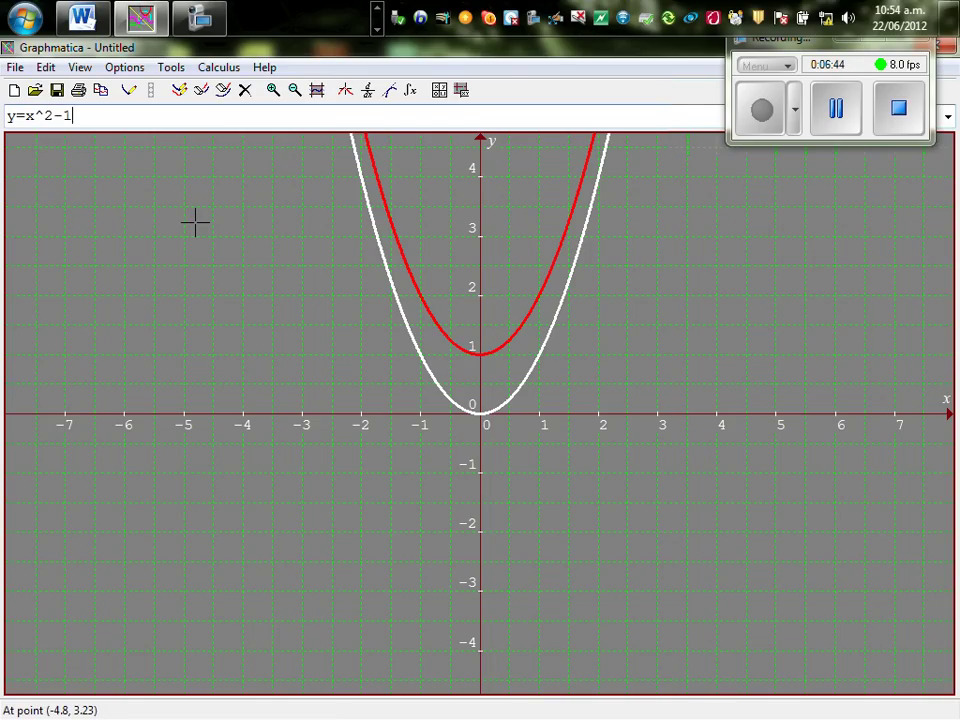
pyautogui.press('Return')
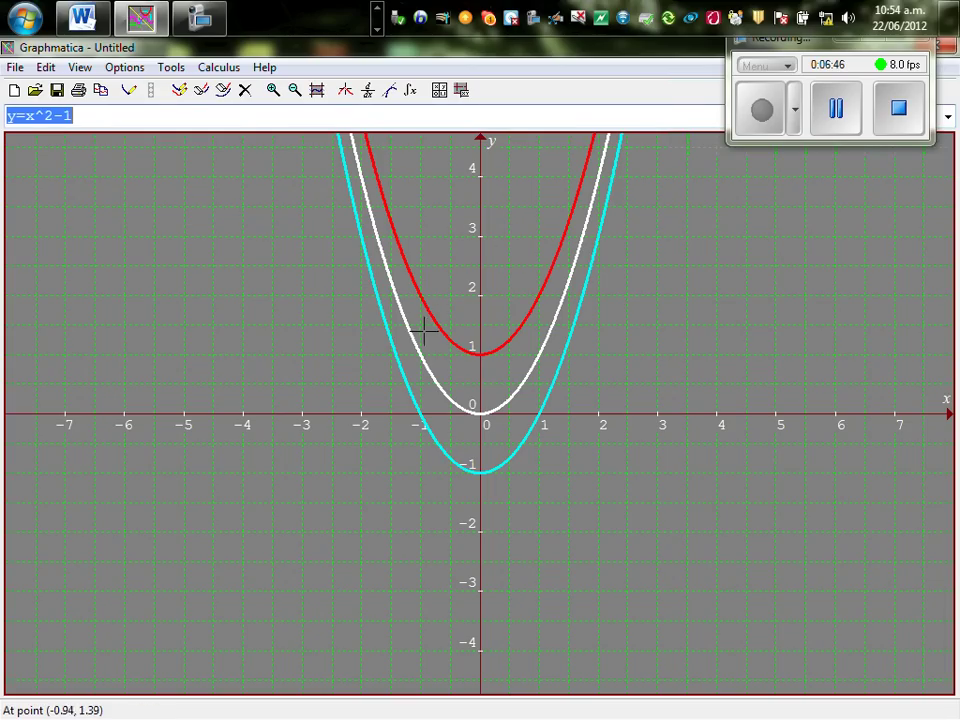
pyautogui.click(245, 90)
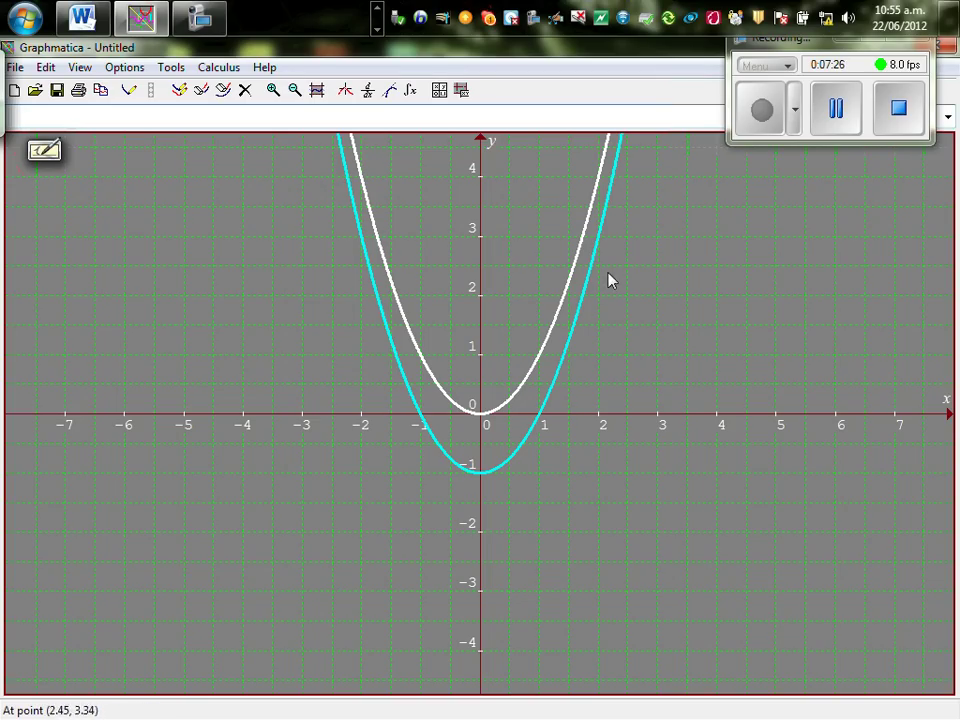
# Delete the cyan y=x^2-1 curve and plot y=x^2-2 in its place
pyautogui.click(395, 362)
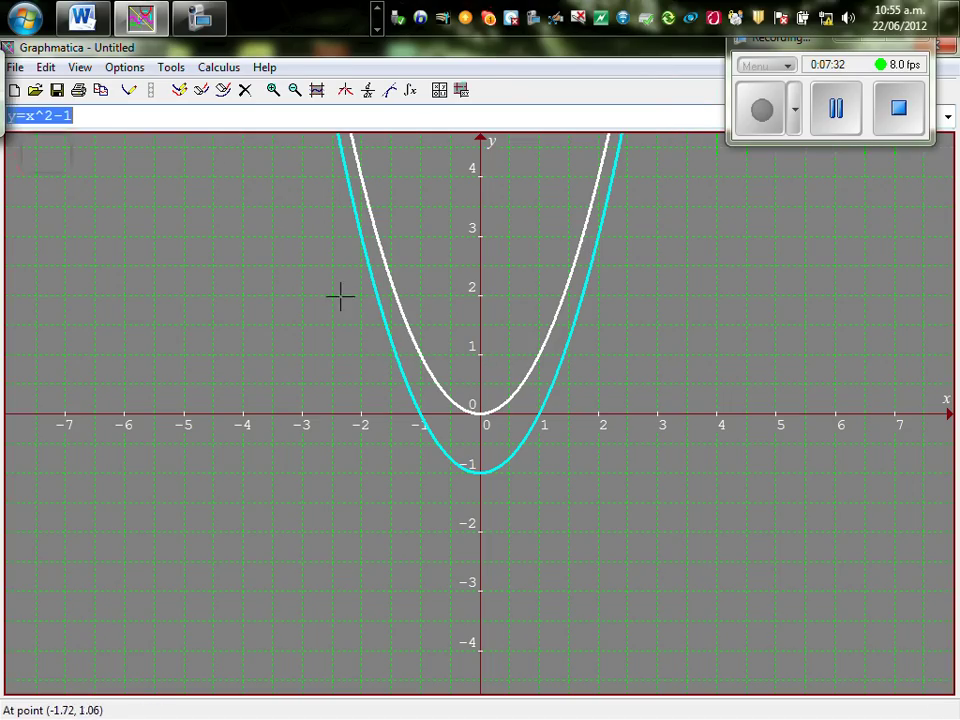
pyautogui.click(244, 90)
pyautogui.write('y=x')
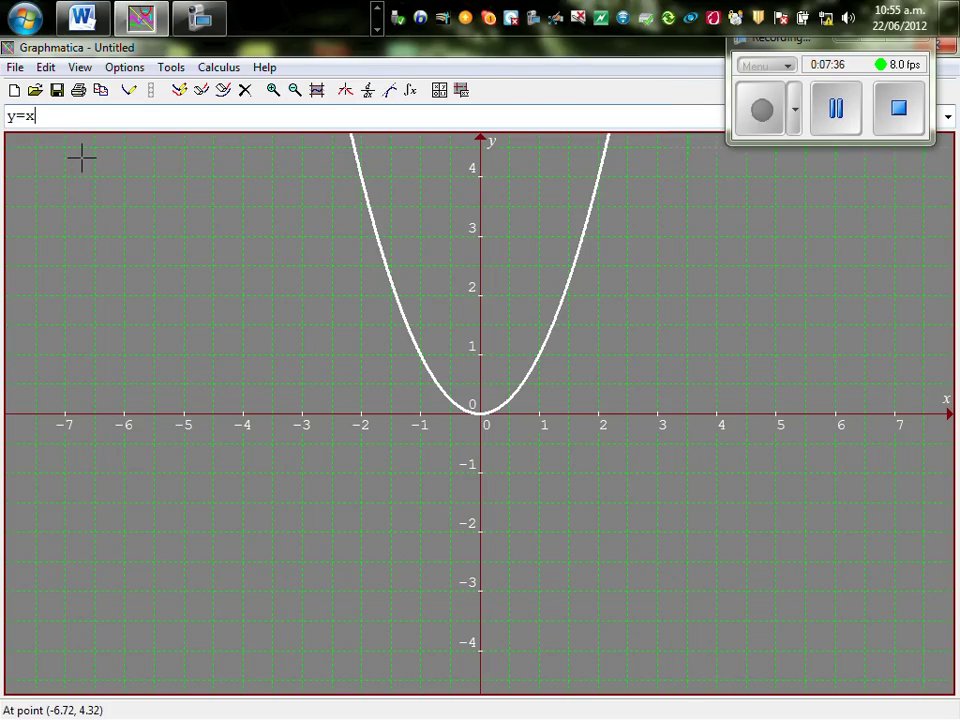
pyautogui.write('^2-')
pyautogui.write('2')
pyautogui.press('Return')
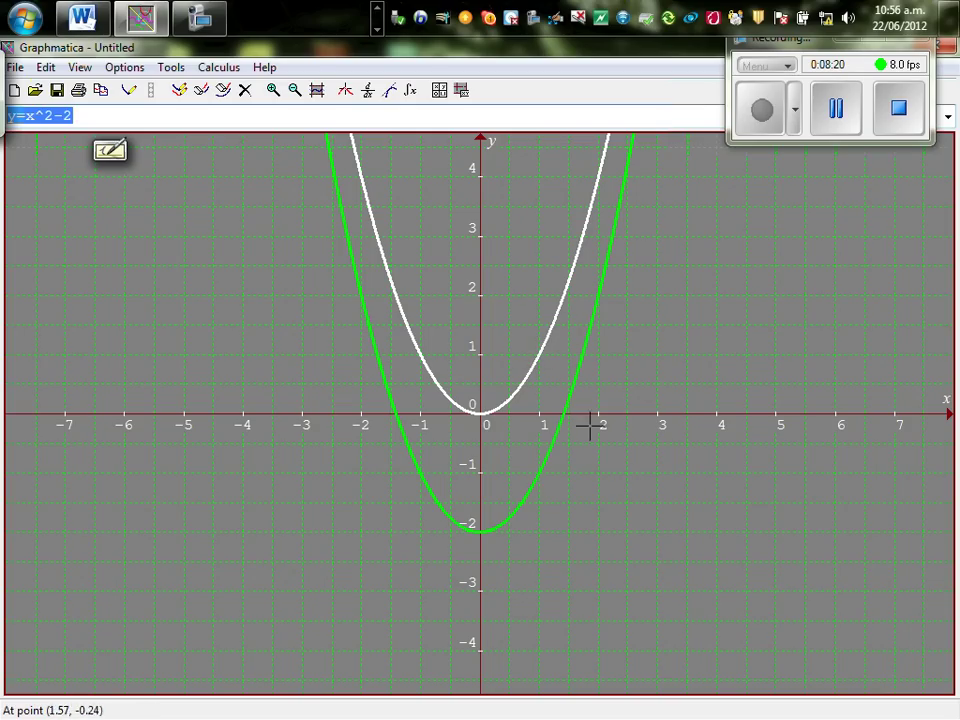
# Return to the graphing quadratics notes in SMART Notebook and move to the next blank-grid page
pyautogui.click(376, 33)
pyautogui.click(377, 17)
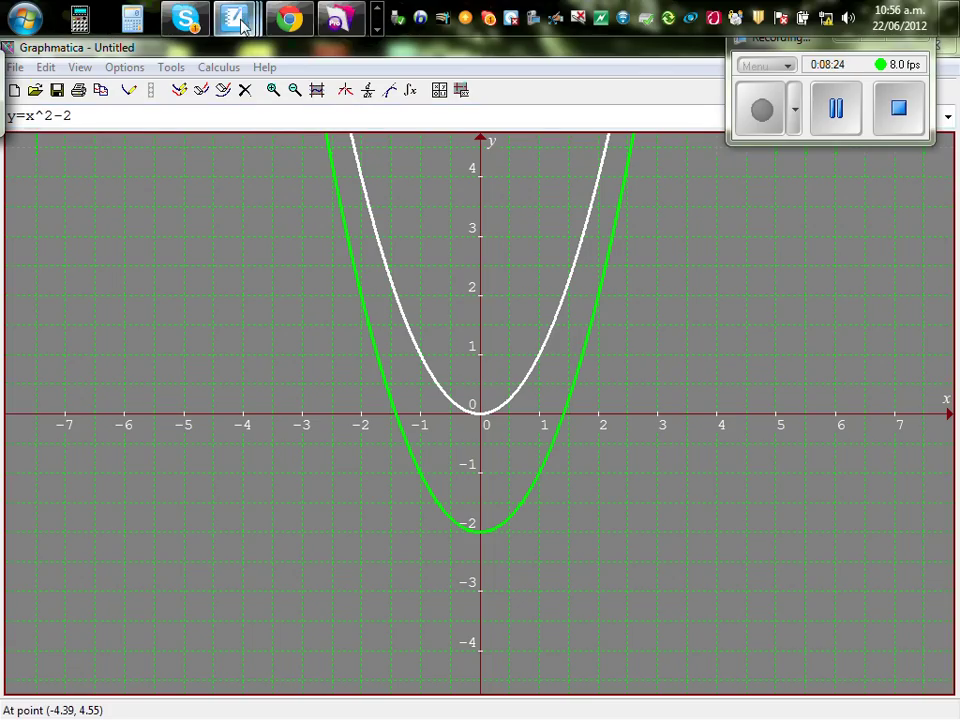
pyautogui.moveTo(232, 17)
pyautogui.click(574, 167)
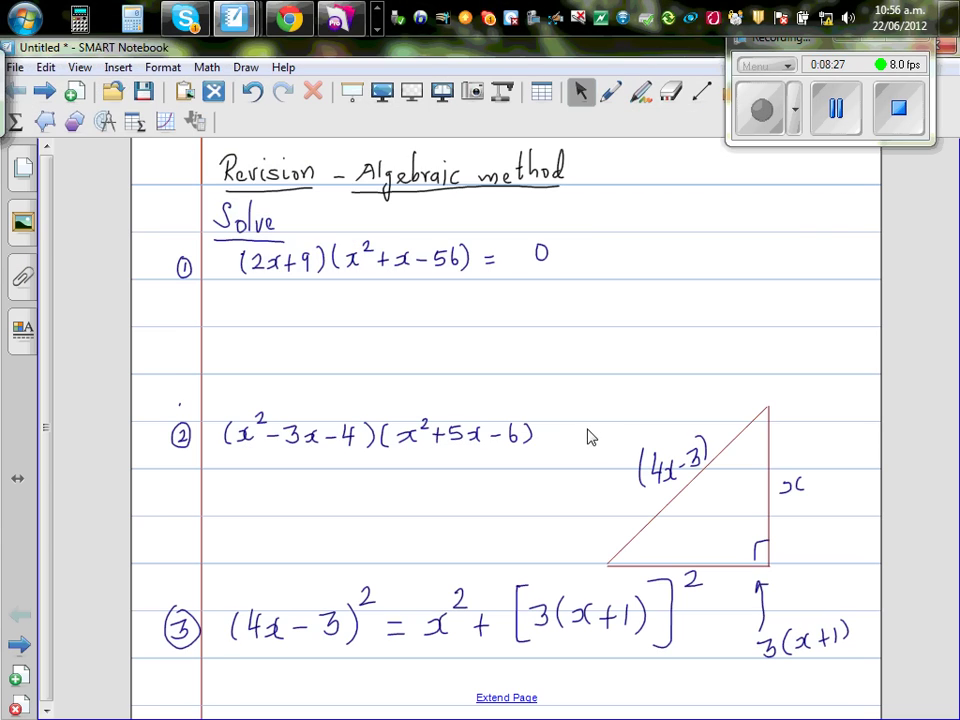
pyautogui.moveTo(232, 17)
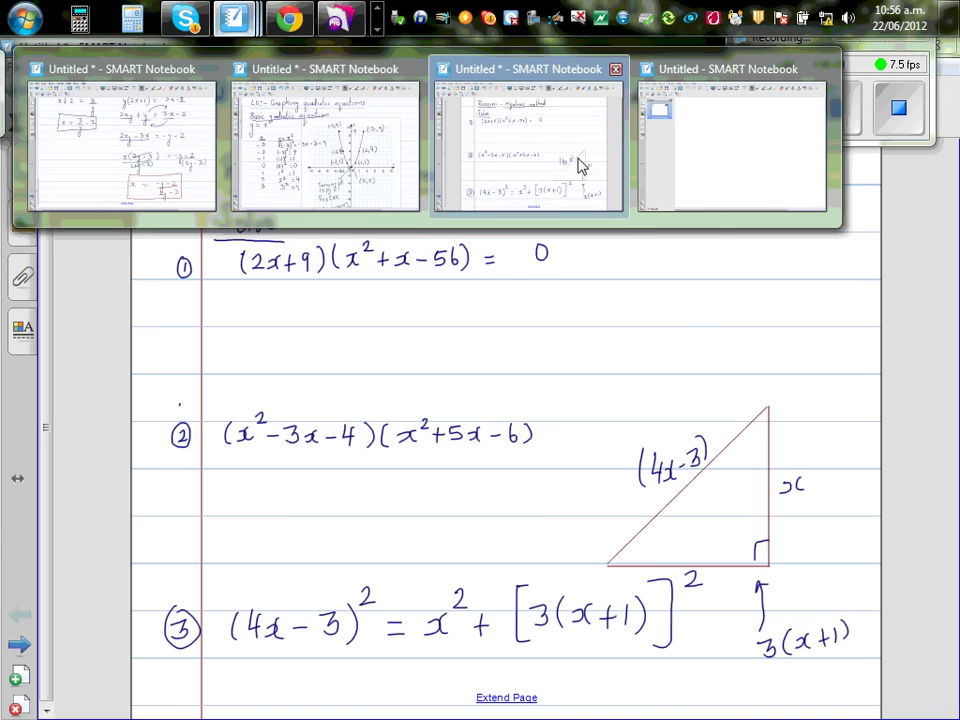
pyautogui.click(355, 150)
pyautogui.moveTo(46, 260); pyautogui.dragTo(55, 418)
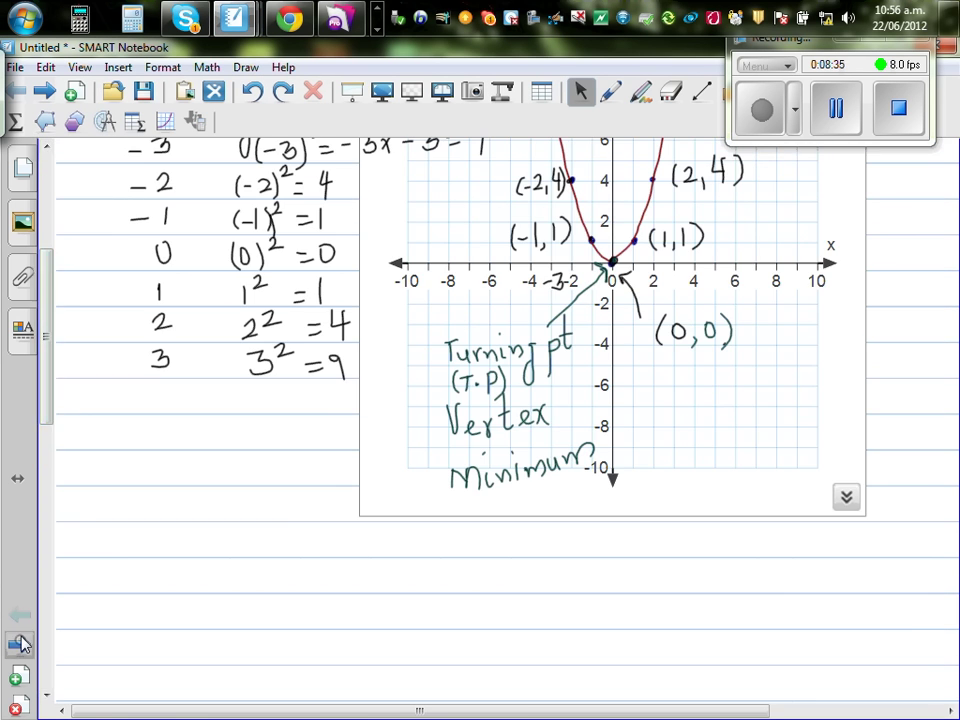
pyautogui.press('pagedown')
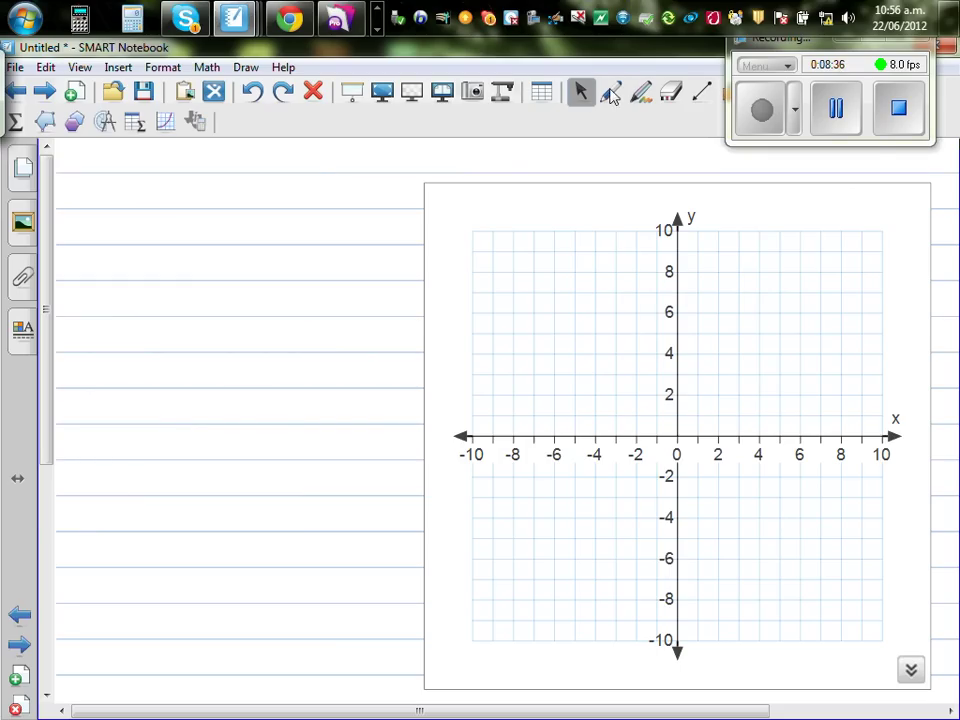
# With the blue pen, handwrite practice question 1, y = x² − 3, and circle-number it
pyautogui.click(612, 93)
pyautogui.click(445, 157)
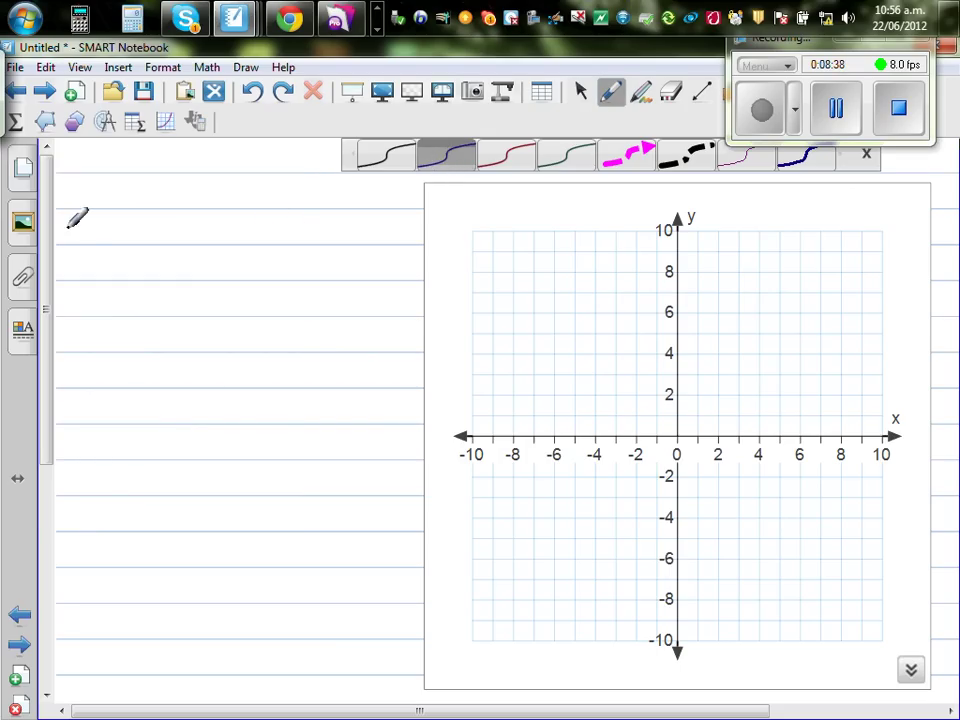
pyautogui.moveTo(100, 229)
pyautogui.mouseDown()
pyautogui.moveTo(101, 276)
pyautogui.moveTo(110, 236)
pyautogui.moveTo(143, 229)
pyautogui.mouseUp()
pyautogui.moveTo(129, 239)
pyautogui.mouseDown()
pyautogui.moveTo(188, 222)
pyautogui.moveTo(191, 242)
pyautogui.moveTo(250, 229)
pyautogui.moveTo(241, 239)
pyautogui.mouseUp()
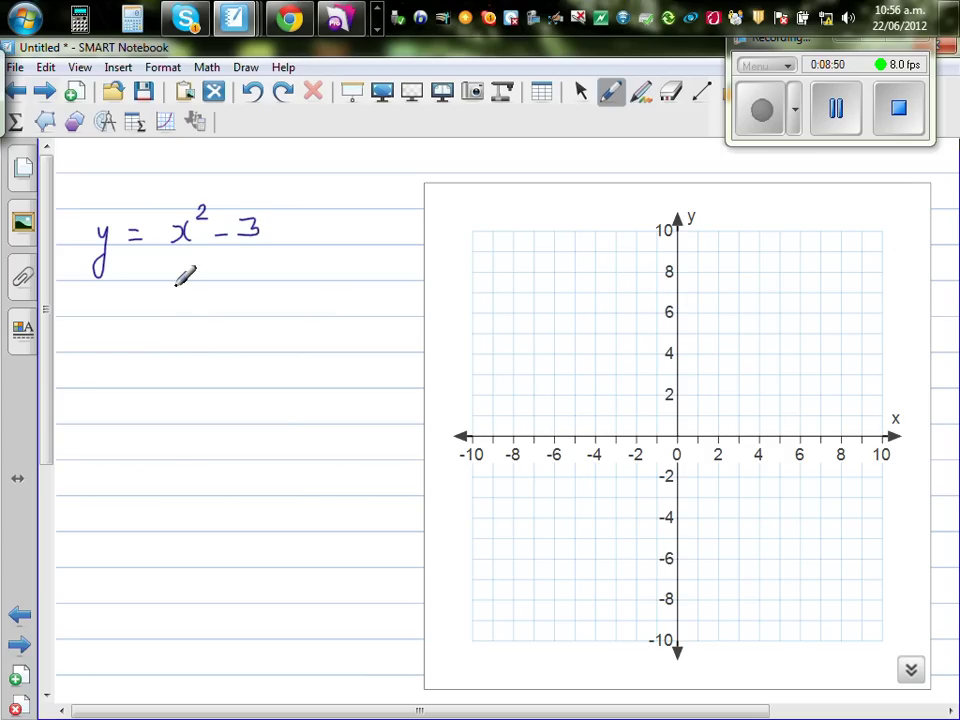
pyautogui.moveTo(67, 219)
pyautogui.mouseDown()
pyautogui.moveTo(67, 247)
pyautogui.moveTo(72, 219)
pyautogui.mouseUp()
# Write circled question 2, y = x² + 2, and begin circled question 3
pyautogui.moveTo(68, 332)
pyautogui.mouseDown()
pyautogui.moveTo(122, 360)
pyautogui.moveTo(116, 382)
pyautogui.mouseUp()
pyautogui.moveTo(142, 339)
pyautogui.mouseDown()
pyautogui.moveTo(160, 337)
pyautogui.moveTo(160, 347)
pyautogui.mouseUp()
pyautogui.moveTo(226, 326)
pyautogui.mouseDown()
pyautogui.moveTo(217, 346)
pyautogui.moveTo(242, 322)
pyautogui.moveTo(268, 337)
pyautogui.moveTo(262, 345)
pyautogui.moveTo(304, 346)
pyautogui.mouseUp()
pyautogui.moveTo(80, 436)
pyautogui.mouseDown()
pyautogui.moveTo(88, 436)
pyautogui.moveTo(80, 455)
pyautogui.moveTo(88, 425)
pyautogui.moveTo(124, 495)
pyautogui.mouseUp()
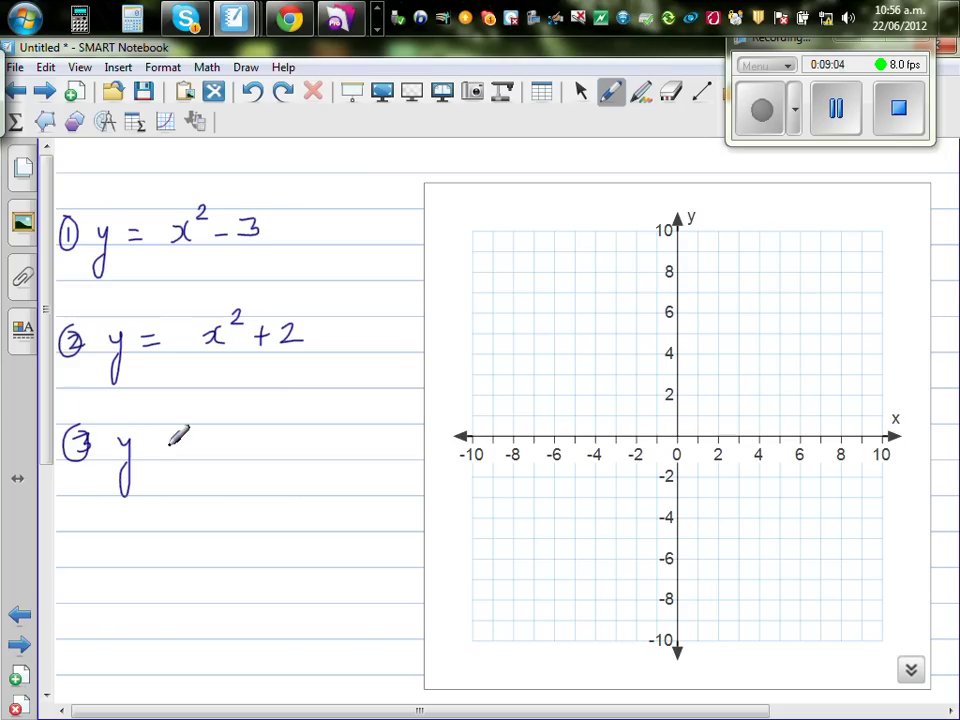
pyautogui.moveTo(147, 441); pyautogui.dragTo(166, 440)
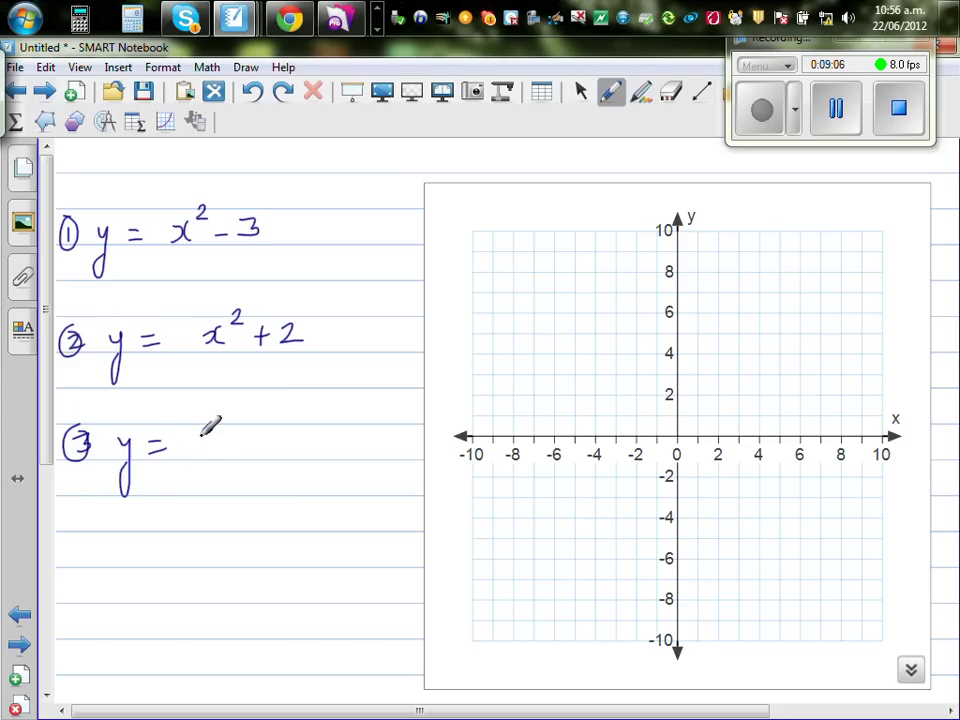